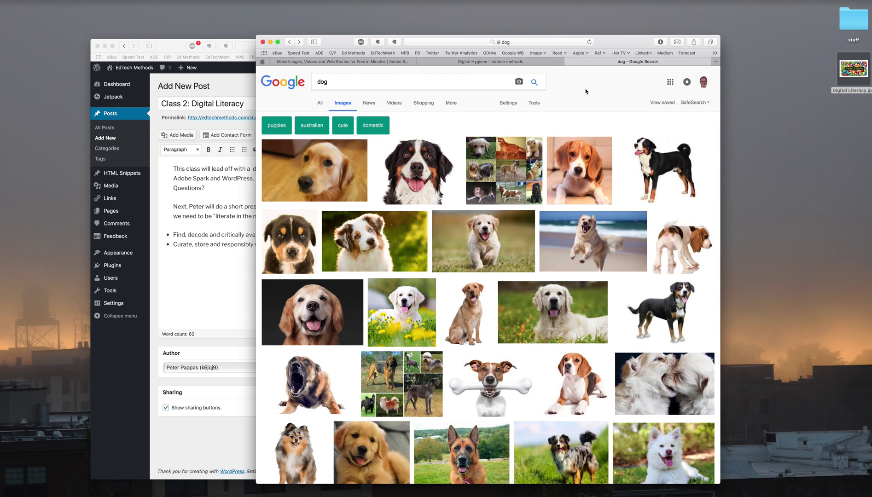
View the Adobe Spark background photo's attribution, open its original source page, and inspect that page's full web address.
{"action": "left_click", "coordinate": [378, 65]}
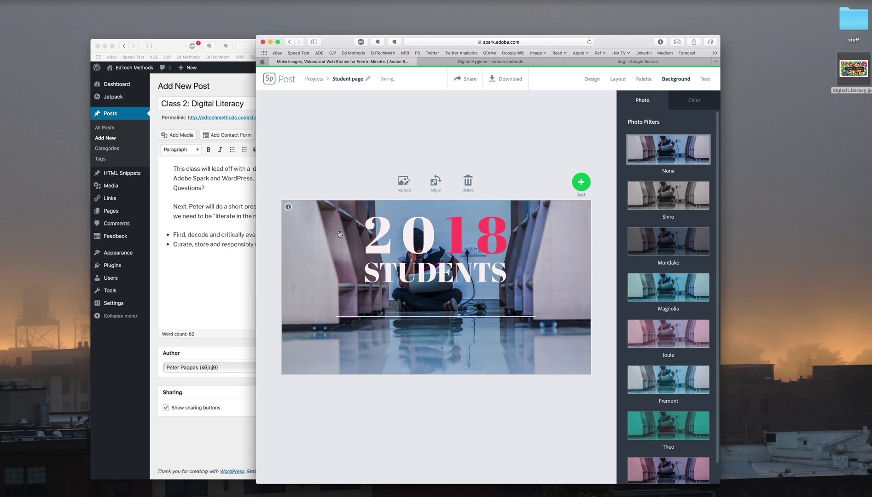
{"action": "left_click", "coordinate": [288, 208]}
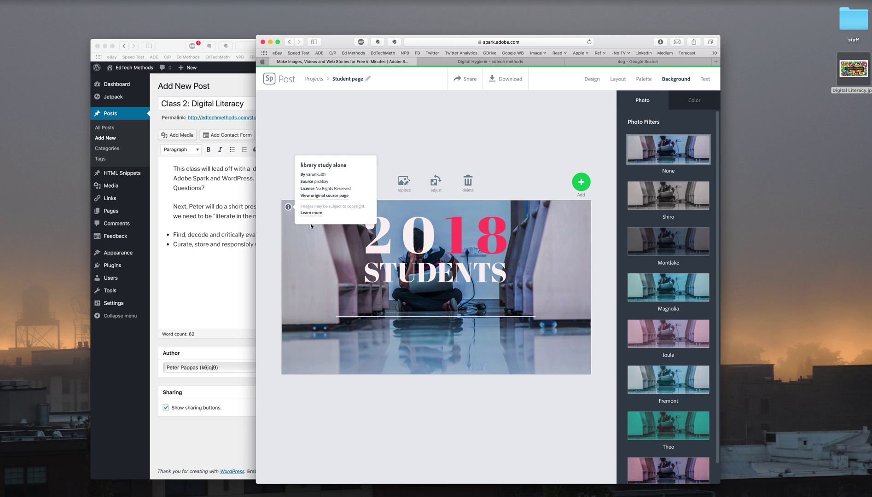
{"action": "left_click", "coordinate": [321, 196]}
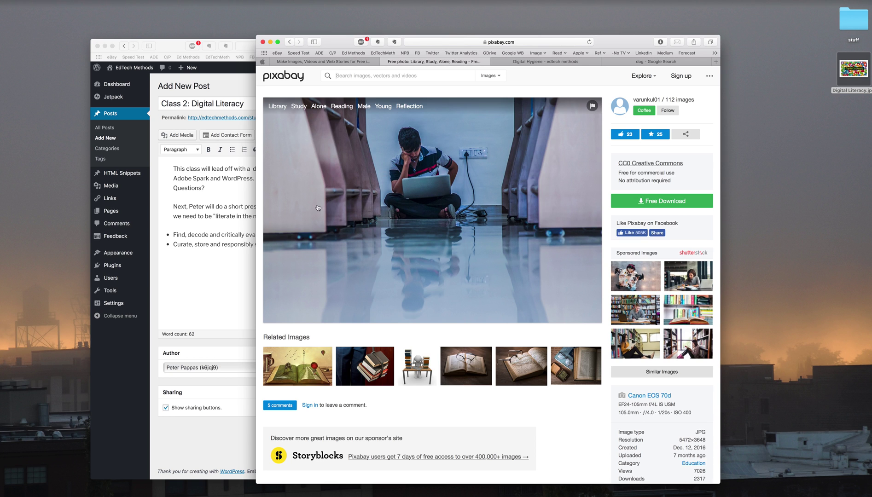
{"action": "left_click", "coordinate": [518, 42]}
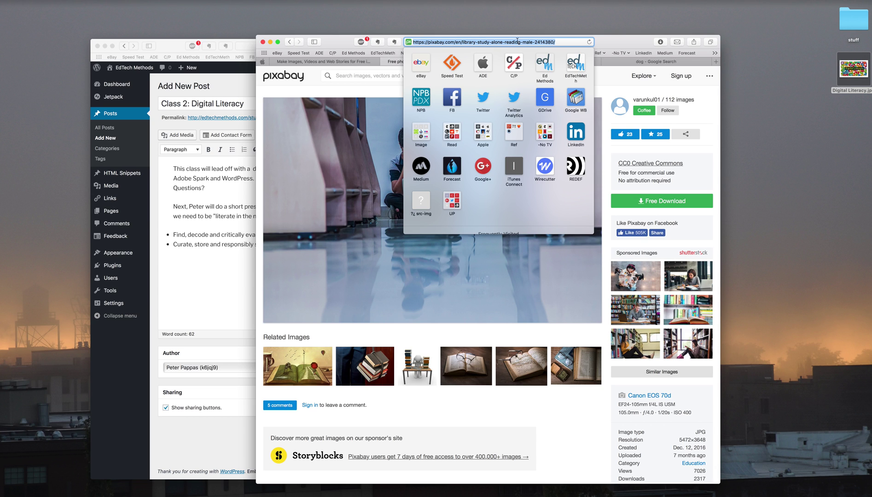
{"action": "left_click", "coordinate": [342, 44]}
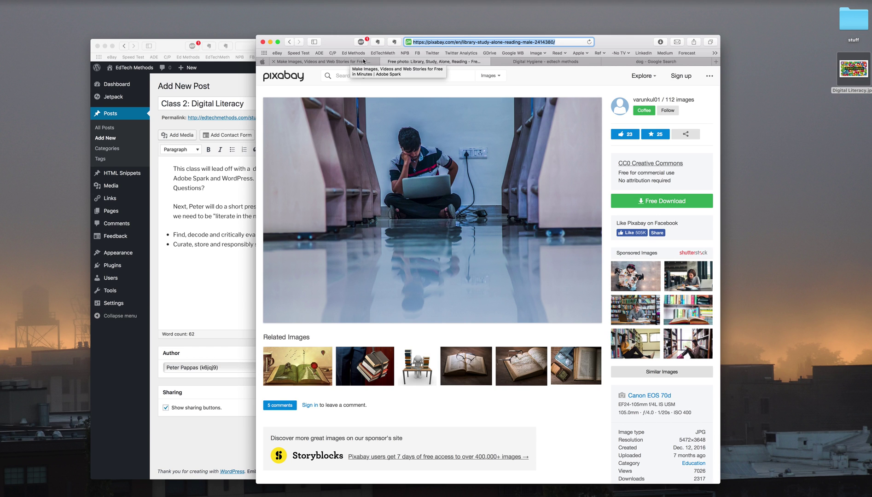
Open Creative Commons Search from the Digital Hygiene page and search Flickr for "dog" with the commercial use requirement turned off.
{"action": "left_click", "coordinate": [506, 63]}
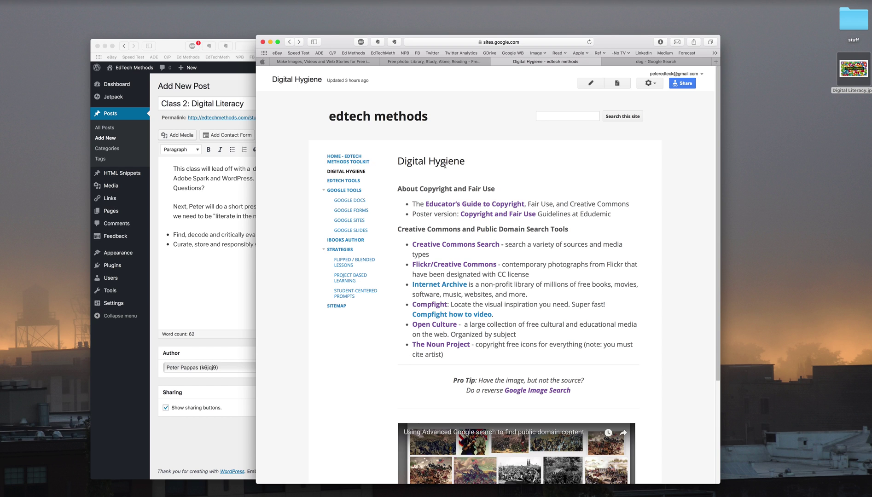
{"action": "left_click", "coordinate": [449, 247]}
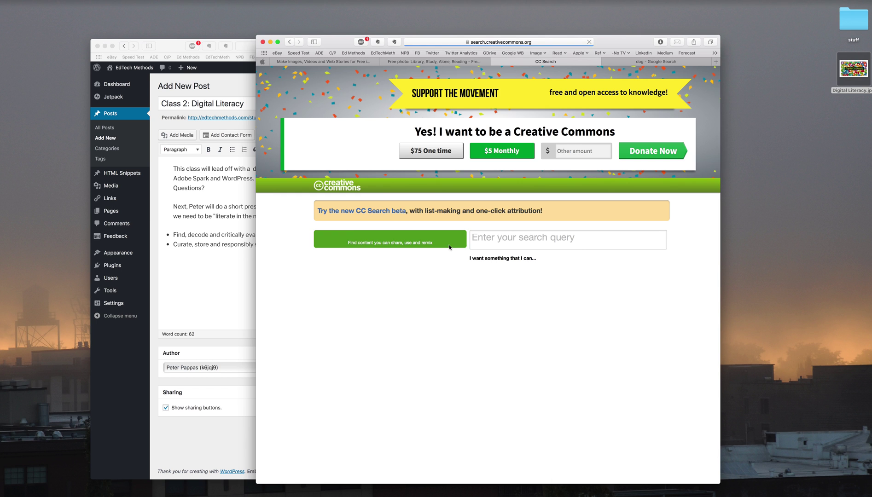
{"action": "scroll", "coordinate": [473, 255], "scroll_direction": "down", "scroll_amount": 2}
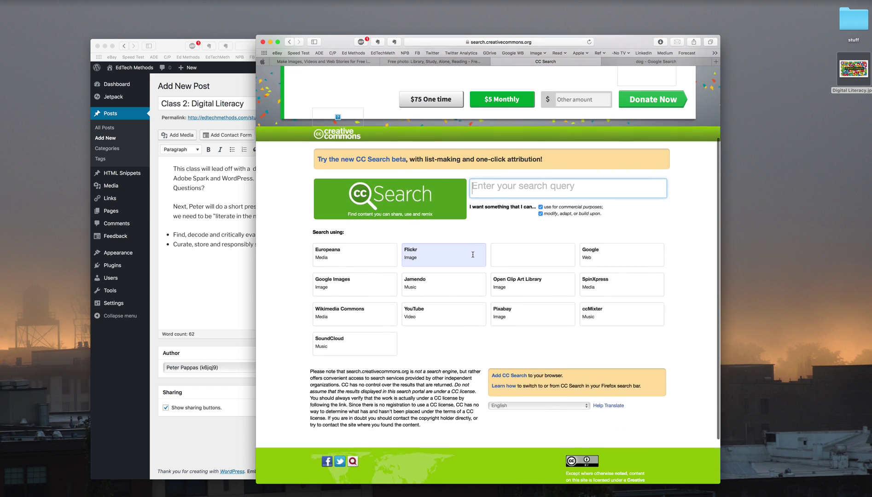
{"action": "scroll", "coordinate": [472, 254], "scroll_direction": "down", "scroll_amount": 3}
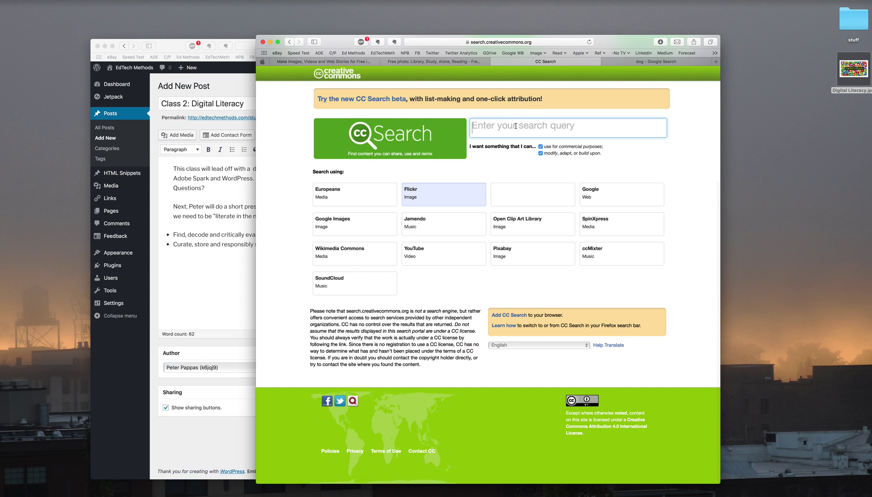
{"action": "type", "text": "dog"}
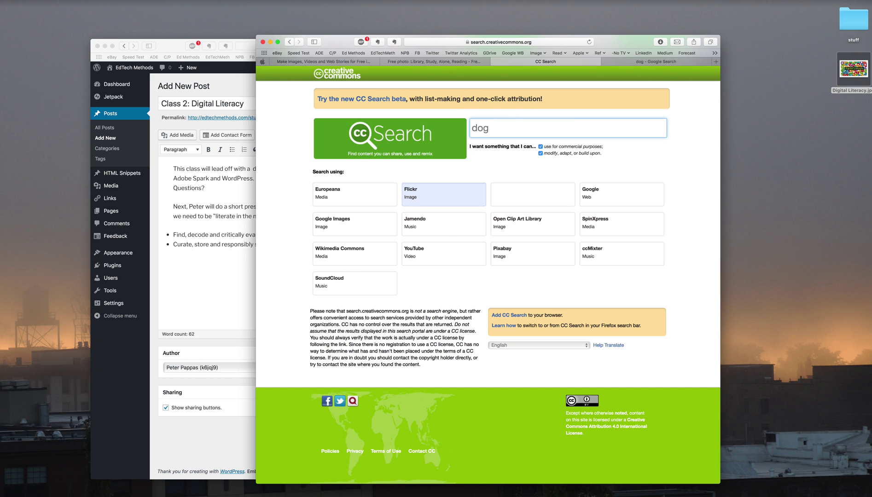
{"action": "left_click", "coordinate": [541, 147]}
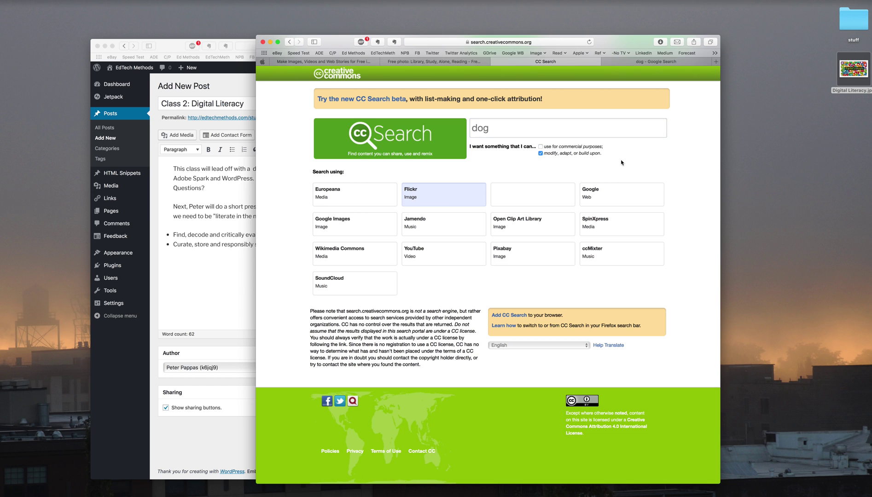
{"action": "left_click", "coordinate": [427, 198]}
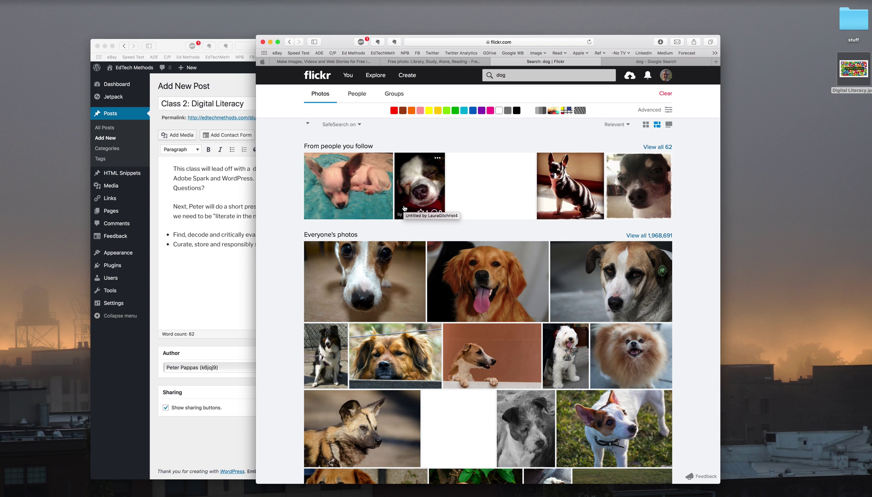
Go back to CC Search, run the "dog" query on YouTube, and return to the CC Search page.
{"action": "left_click", "coordinate": [290, 42]}
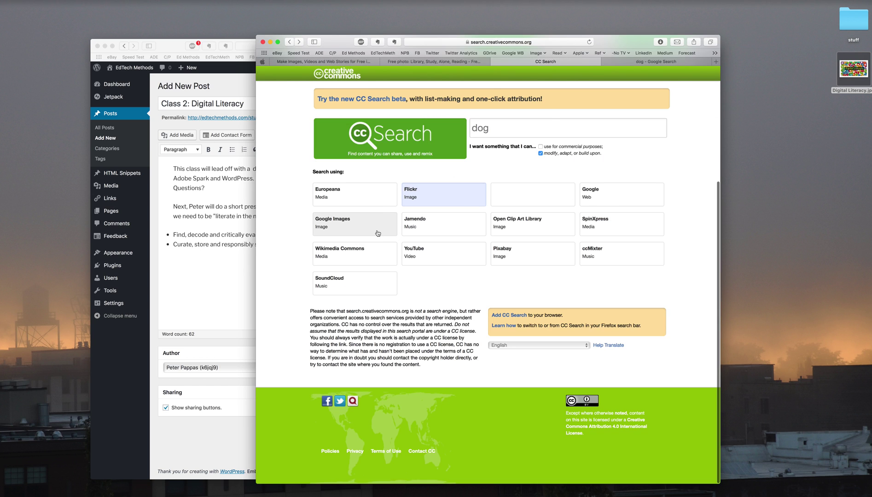
{"action": "left_click", "coordinate": [409, 255]}
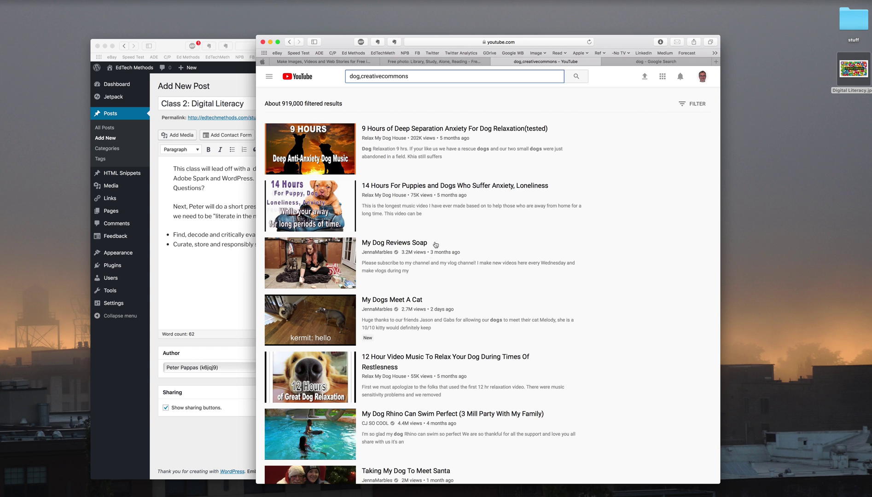
{"action": "left_click", "coordinate": [290, 42]}
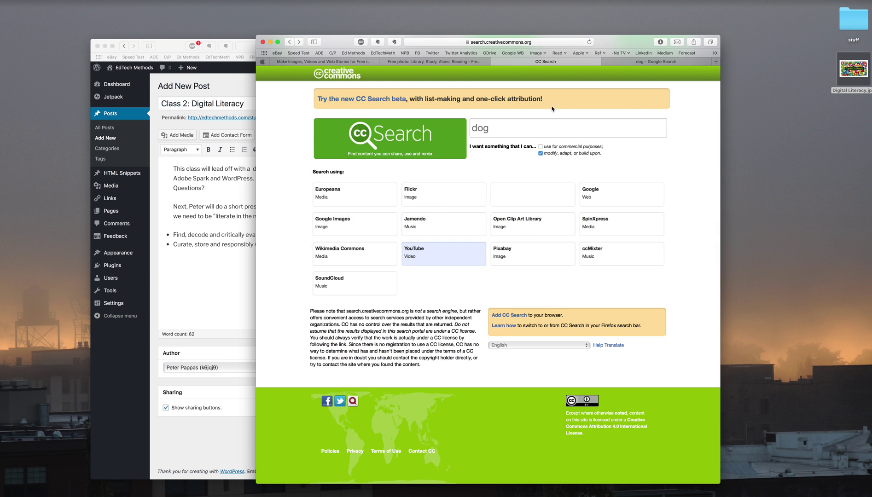
Run a Google Advanced Image Search for "dog" with usage rights set to "free to use or share".
{"action": "left_click", "coordinate": [620, 61]}
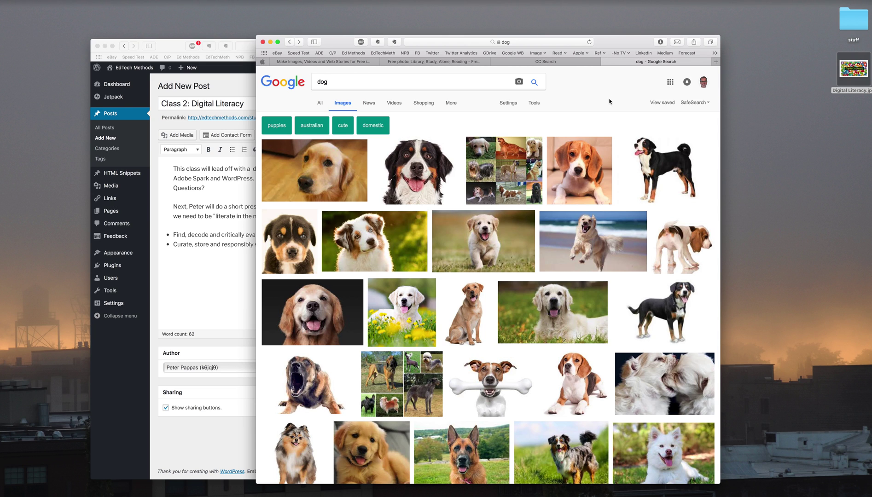
{"action": "left_click", "coordinate": [403, 85]}
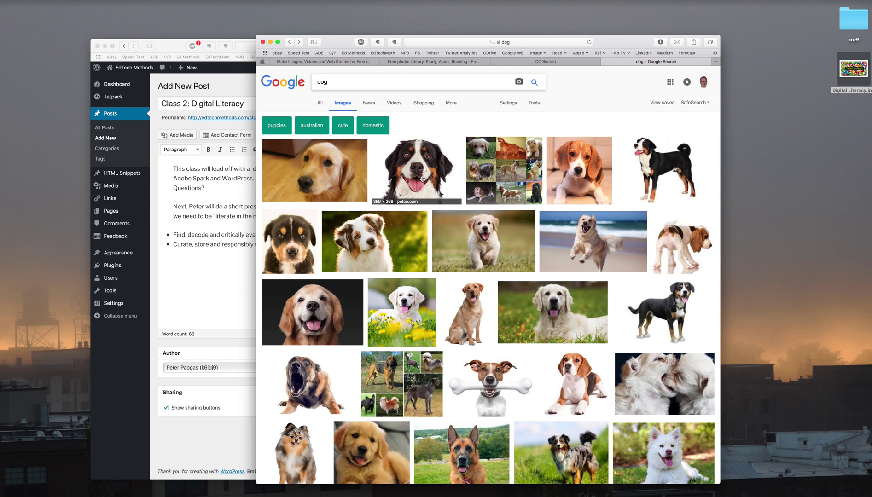
{"action": "left_click", "coordinate": [509, 104]}
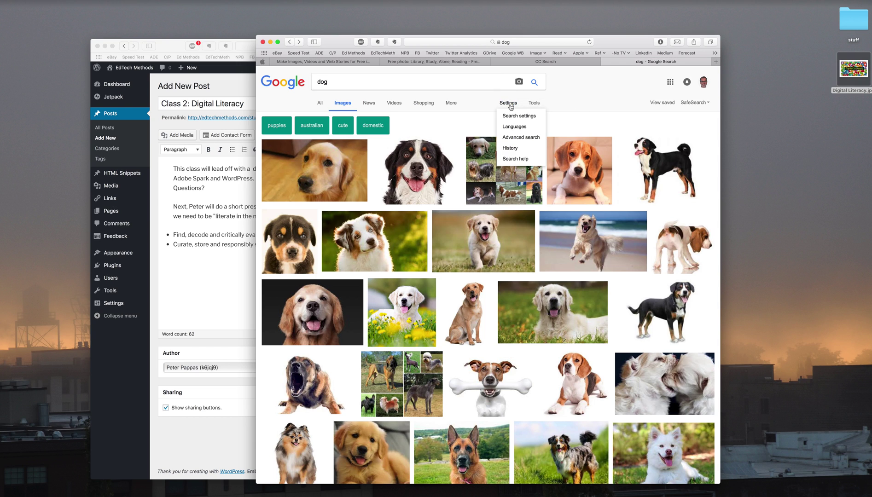
{"action": "left_click", "coordinate": [510, 138]}
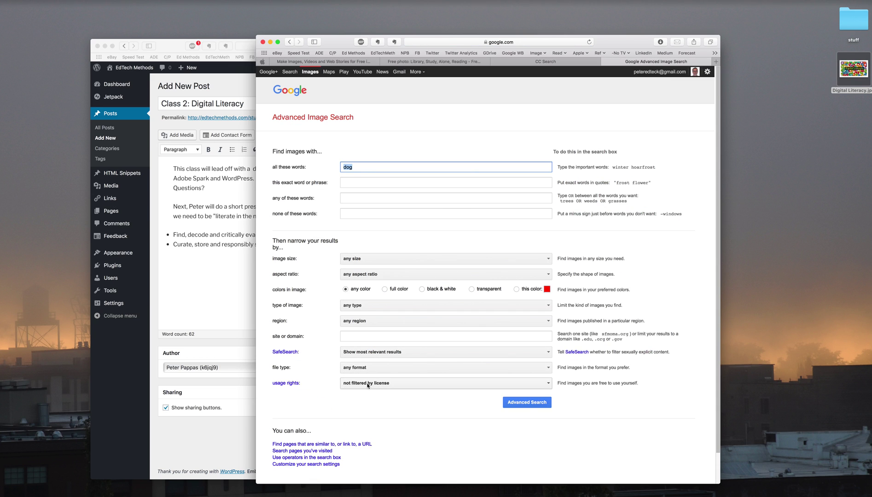
{"action": "left_click", "coordinate": [546, 387]}
{"action": "left_click", "coordinate": [500, 406]}
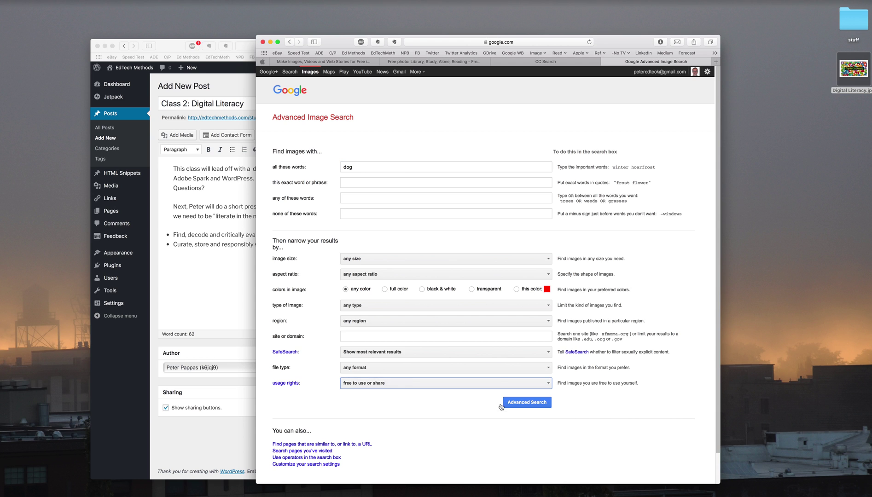
{"action": "left_click", "coordinate": [523, 404]}
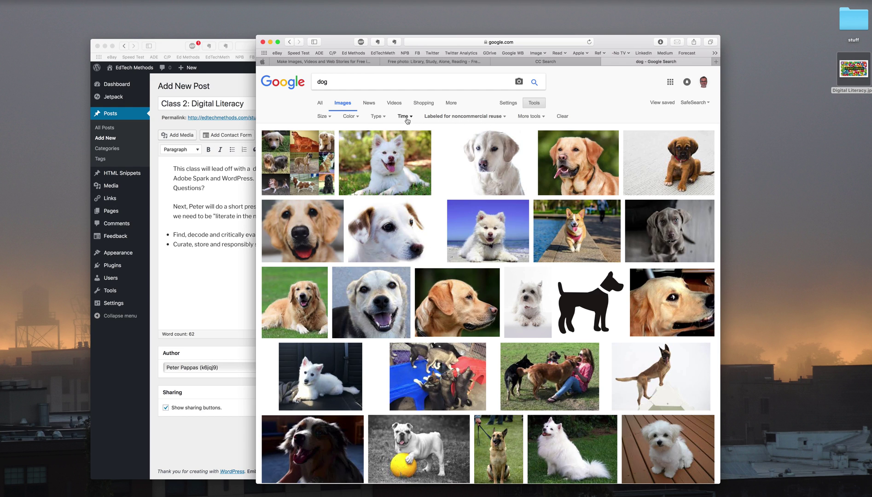
{"action": "left_click", "coordinate": [330, 118]}
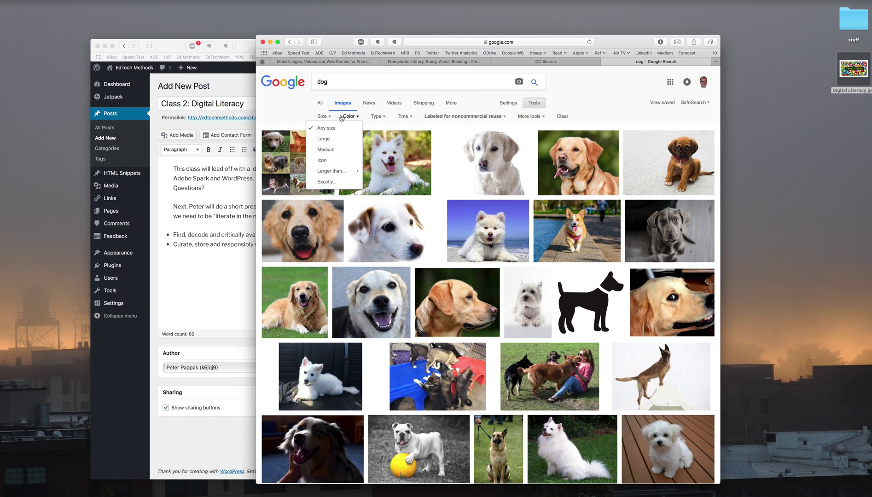
{"action": "left_click", "coordinate": [377, 116]}
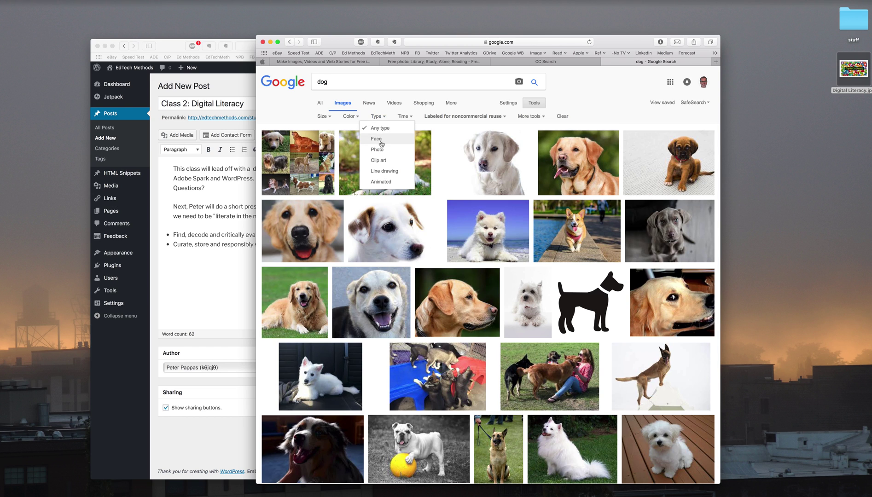
{"action": "left_click", "coordinate": [590, 108]}
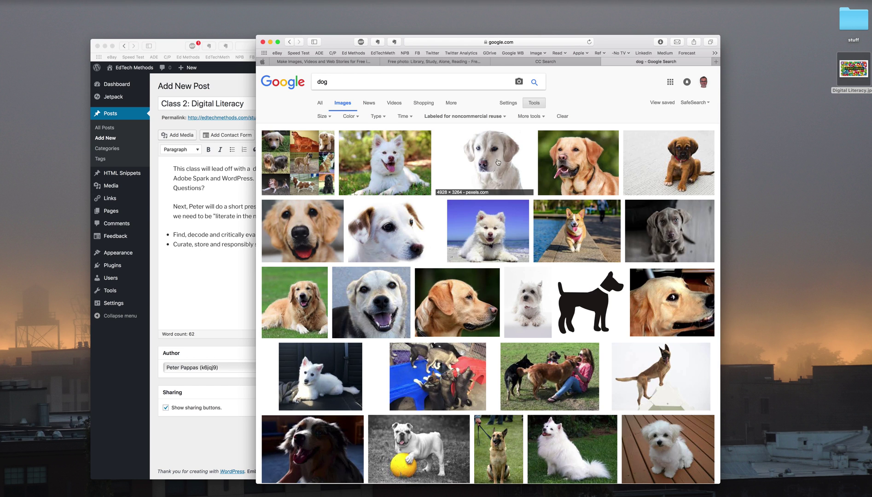
Open the Pixabay page of the light brown Labrador result and download the photo as a 1280×960 JPG.
{"action": "left_click", "coordinate": [568, 168]}
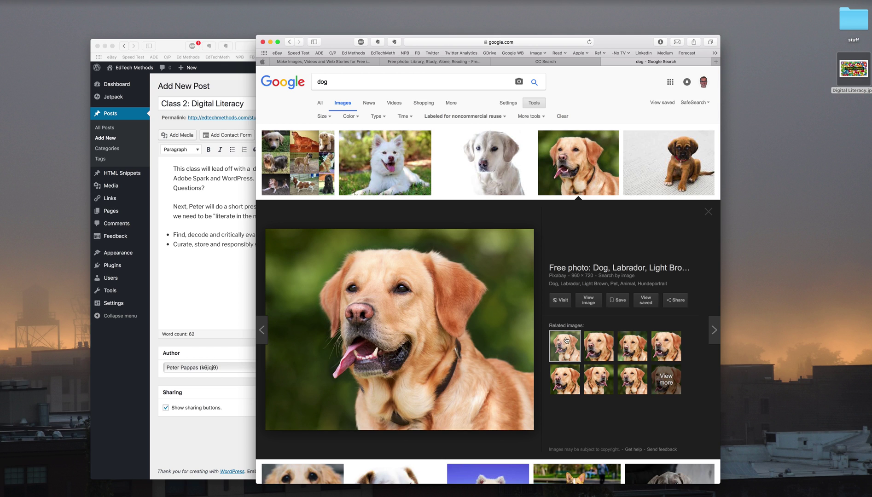
{"action": "left_click", "coordinate": [561, 302]}
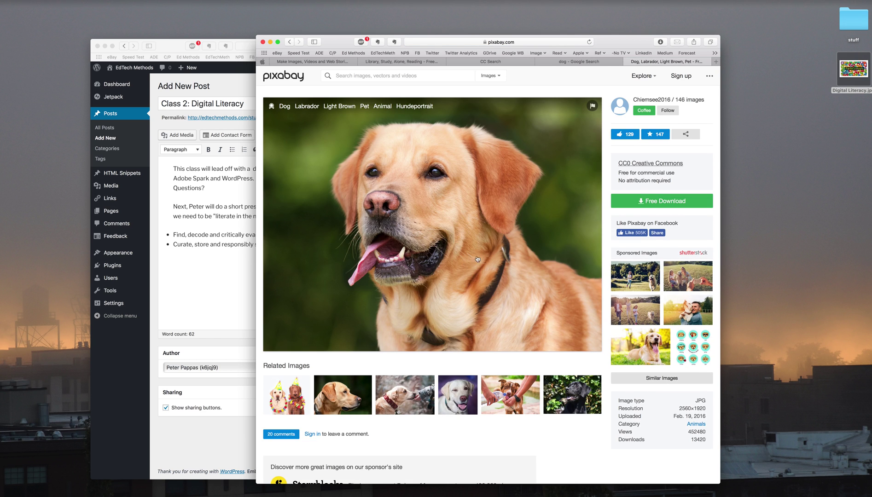
{"action": "left_click", "coordinate": [651, 202]}
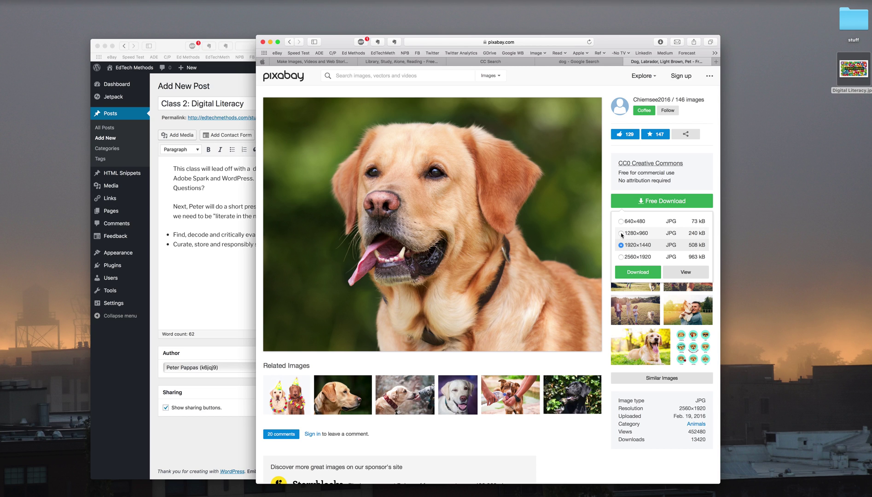
{"action": "left_click", "coordinate": [620, 233]}
{"action": "left_click", "coordinate": [642, 273]}
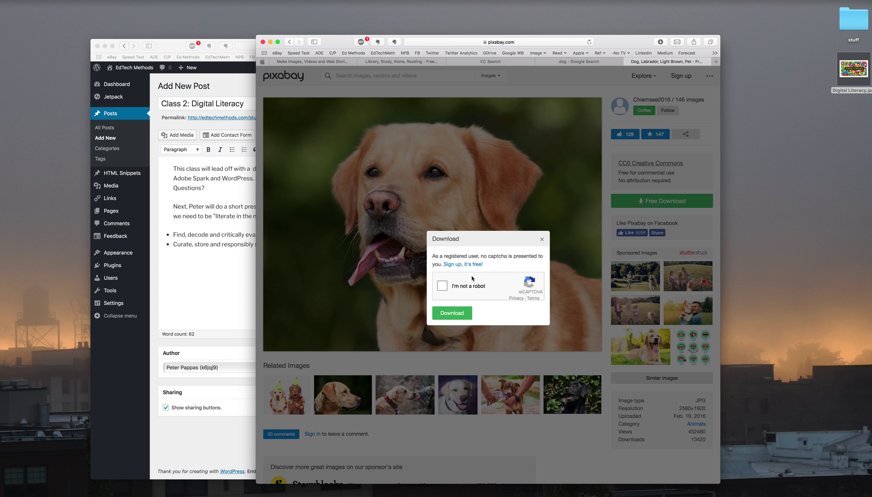
{"action": "left_click", "coordinate": [443, 287]}
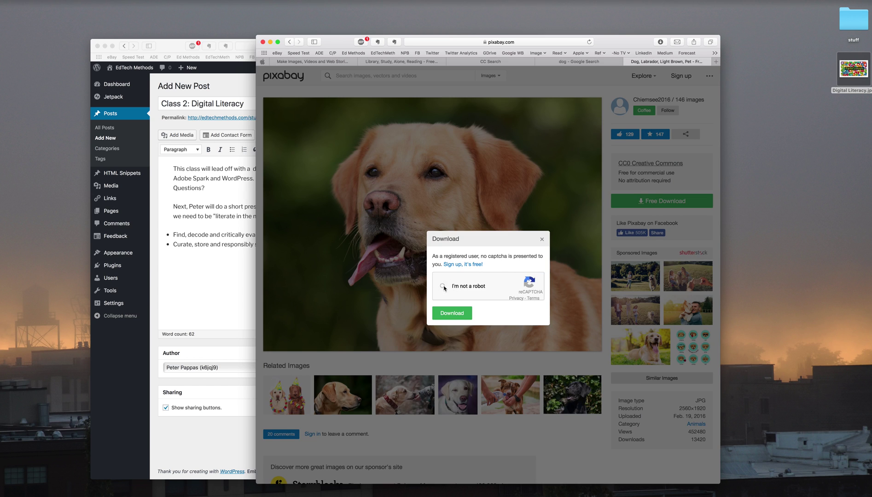
{"action": "left_click", "coordinate": [453, 313]}
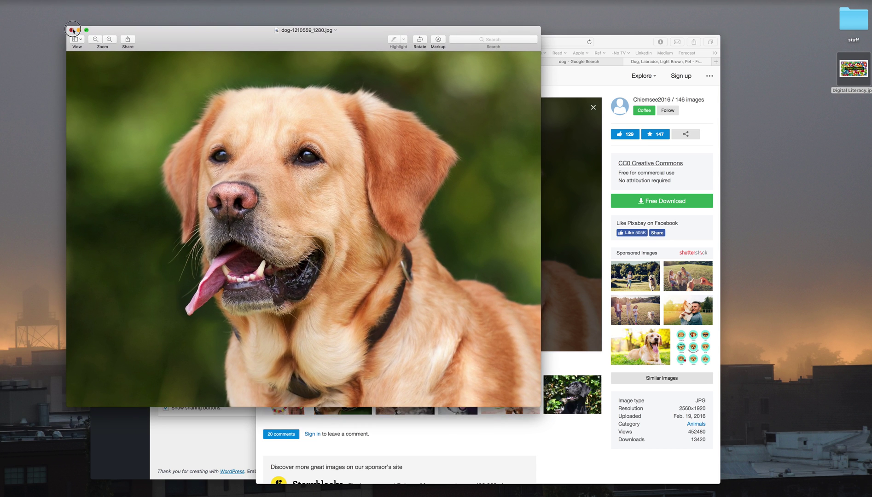
Close the image preview and move the downloaded dog photo from the Downloads folder to the desktop.
{"action": "left_click", "coordinate": [75, 32]}
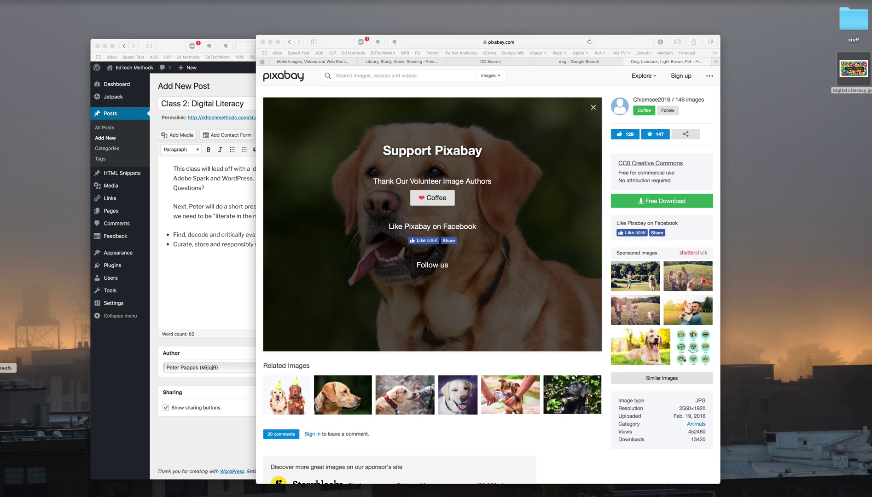
{"action": "left_click", "coordinate": [2, 367]}
{"action": "left_click_drag", "start_coordinate": [62, 344], "coordinate": [774, 177]}
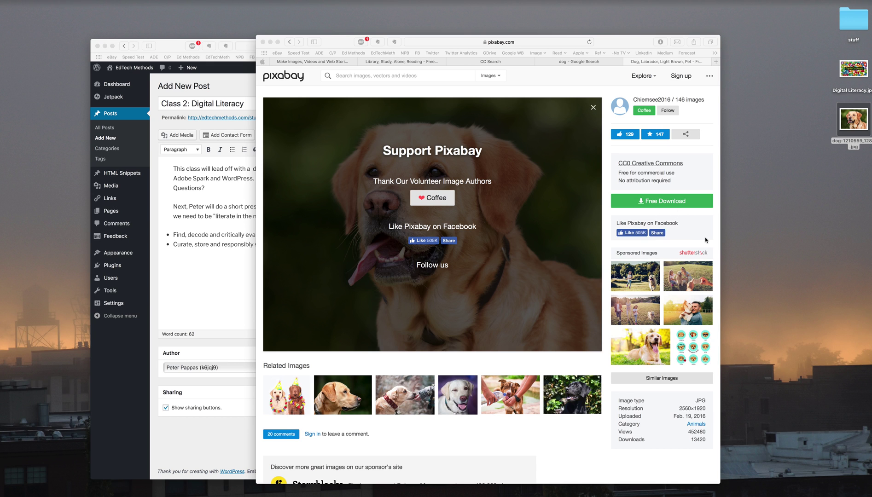
Copy the photographer's username from Pixabay and add an "Image source" credit with it below the bullet list in the WordPress post.
{"action": "left_click", "coordinate": [634, 99]}
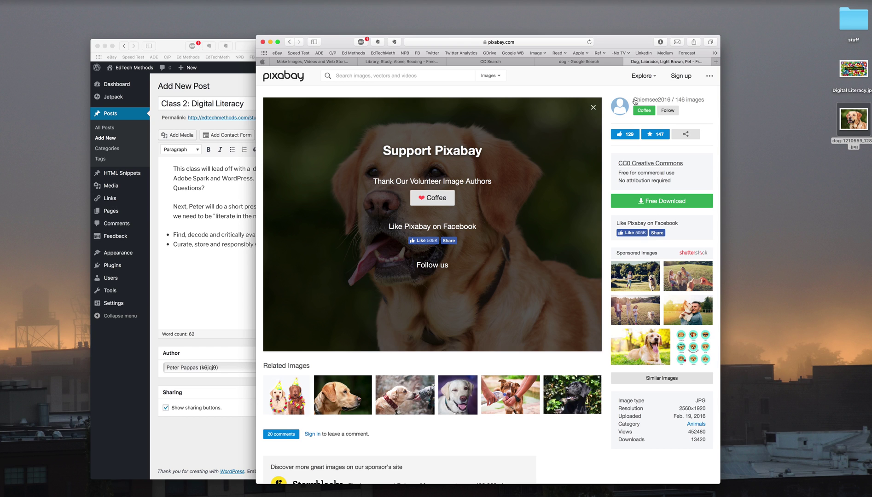
{"action": "left_click", "coordinate": [632, 99]}
{"action": "left_click_drag", "start_coordinate": [632, 100], "coordinate": [671, 98]}
{"action": "key", "text": "super+c"}
{"action": "left_click", "coordinate": [214, 287]}
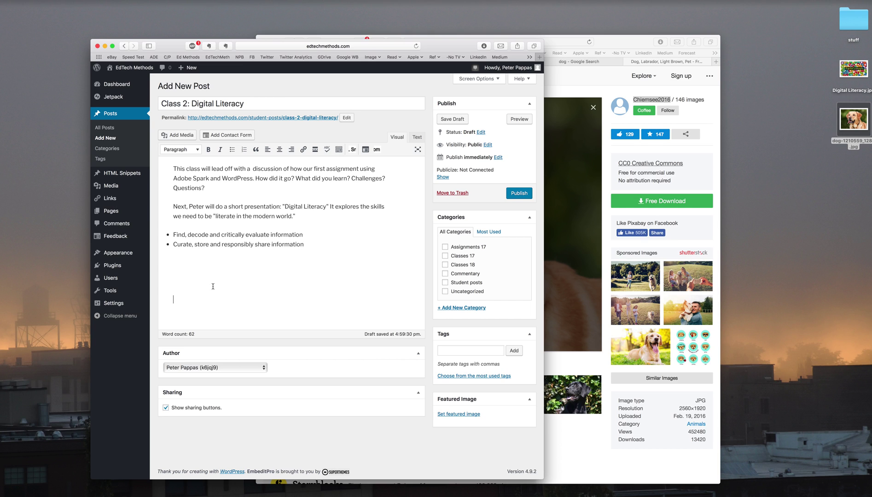
{"action": "type", "text": "Image source"}
{"action": "key", "text": "super+v"}
Copy the dog photo's Pixabay page address and link the photographer's username in the post's image credit to it.
{"action": "left_click", "coordinate": [621, 41]}
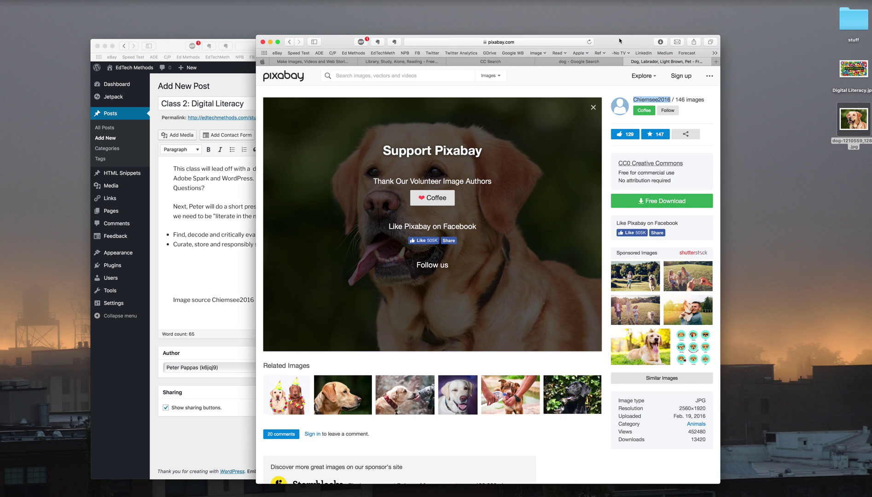
{"action": "left_click", "coordinate": [540, 44]}
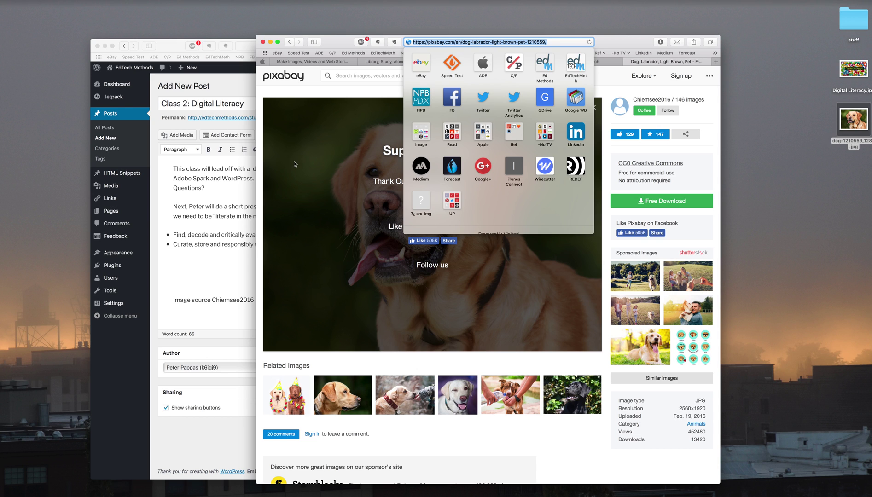
{"action": "left_click", "coordinate": [233, 285]}
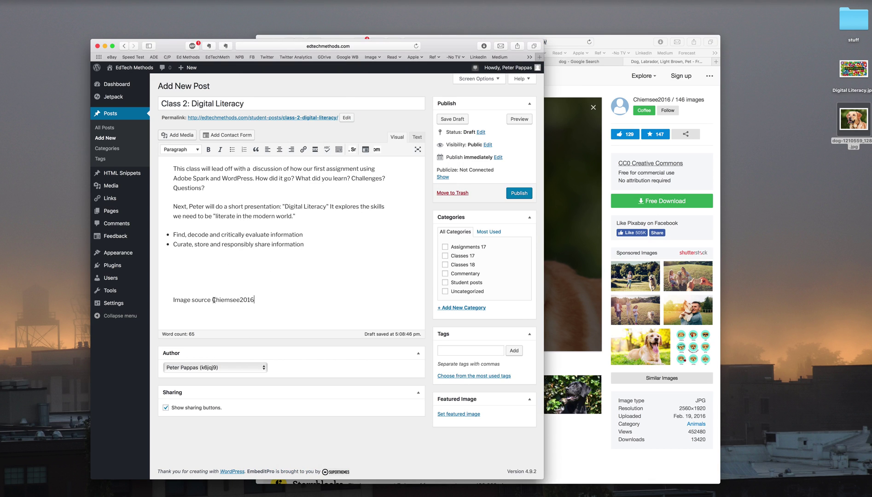
{"action": "left_click_drag", "start_coordinate": [212, 299], "coordinate": [253, 299]}
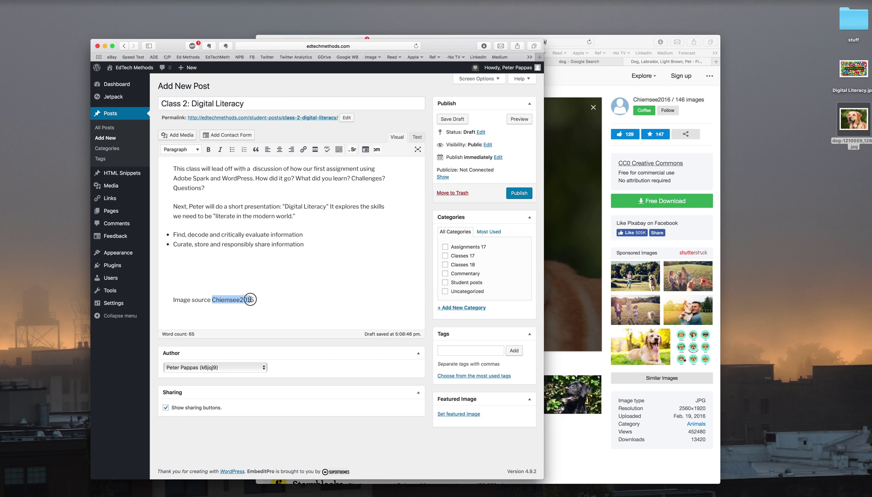
{"action": "left_click", "coordinate": [303, 149]}
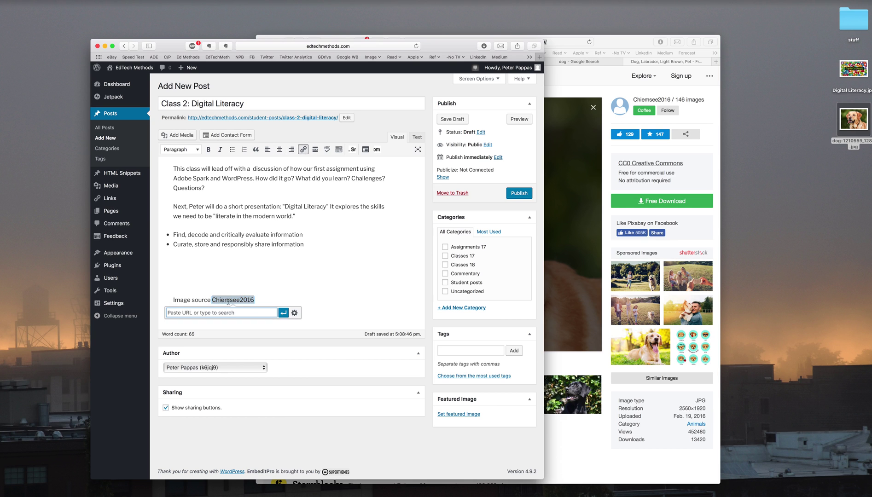
{"action": "key", "text": "super+v"}
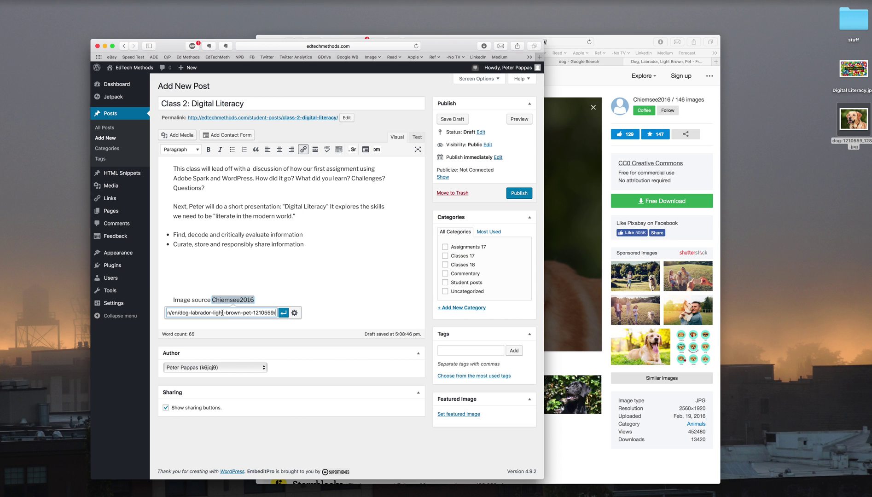
{"action": "left_click", "coordinate": [283, 313]}
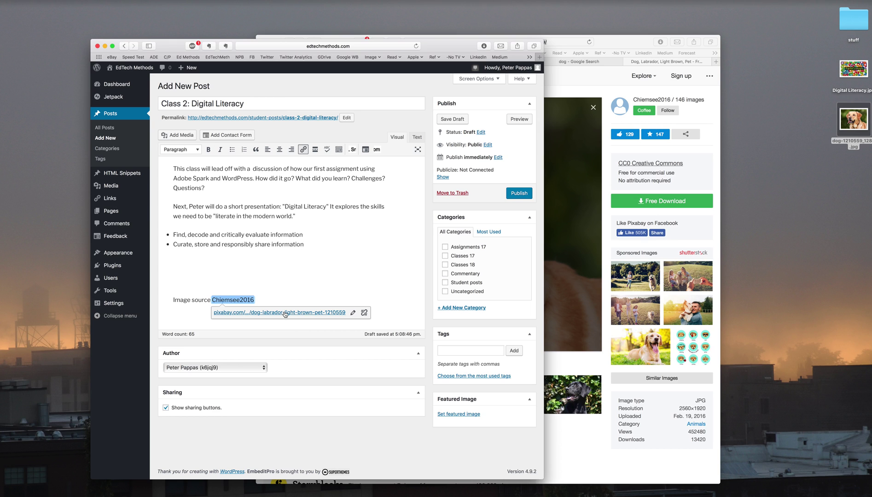
Upload the dog photo from the desktop and insert it between the bullet list and image credit at Large – 525 × 394.
{"action": "left_click", "coordinate": [223, 265]}
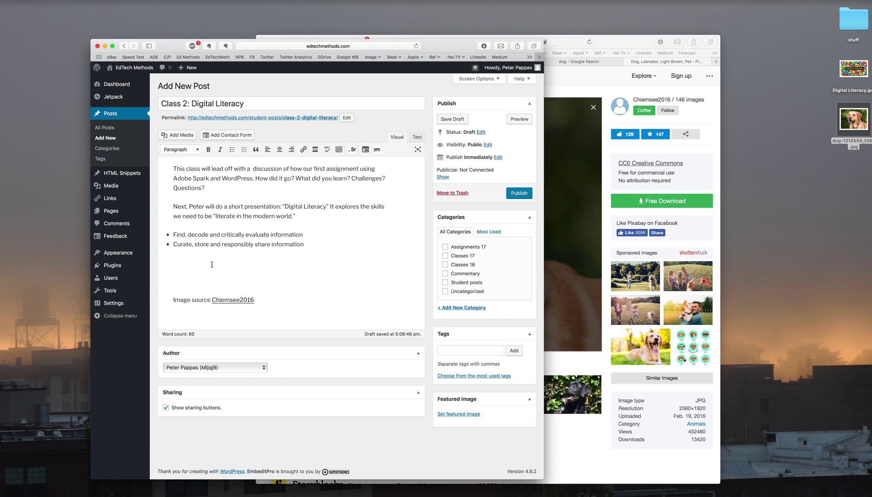
{"action": "left_click", "coordinate": [181, 136]}
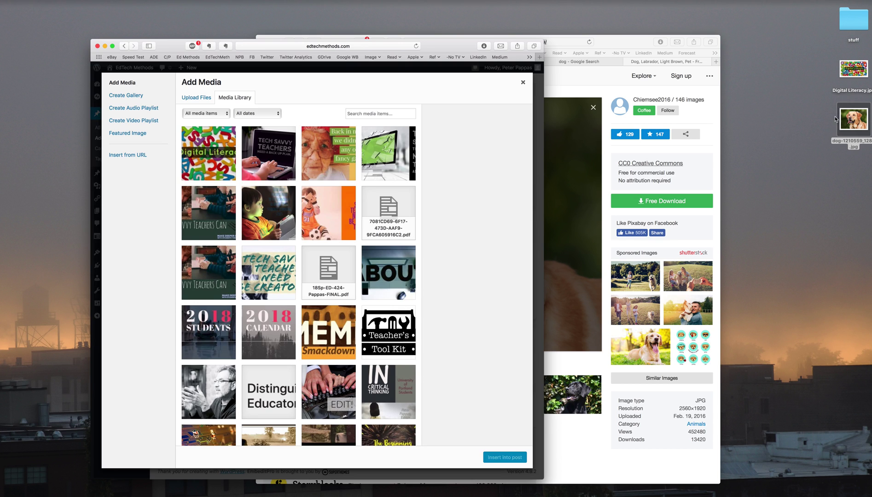
{"action": "left_click_drag", "start_coordinate": [852, 119], "coordinate": [326, 185]}
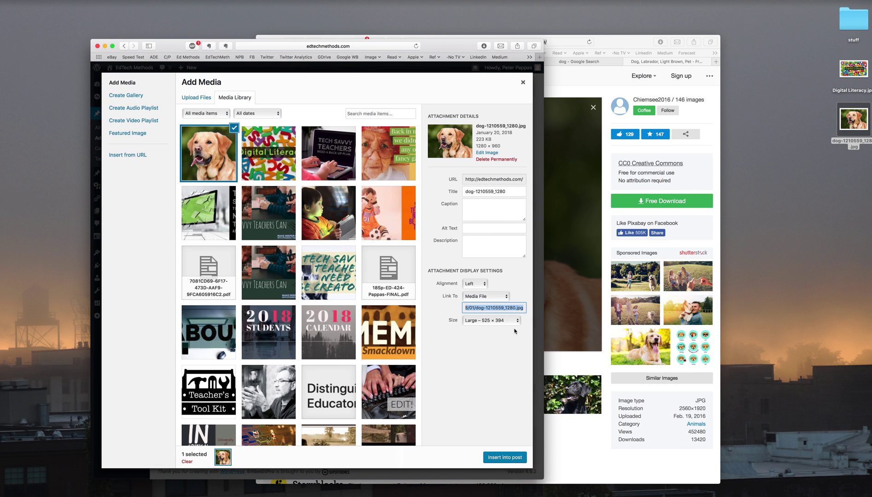
{"action": "left_click", "coordinate": [517, 321]}
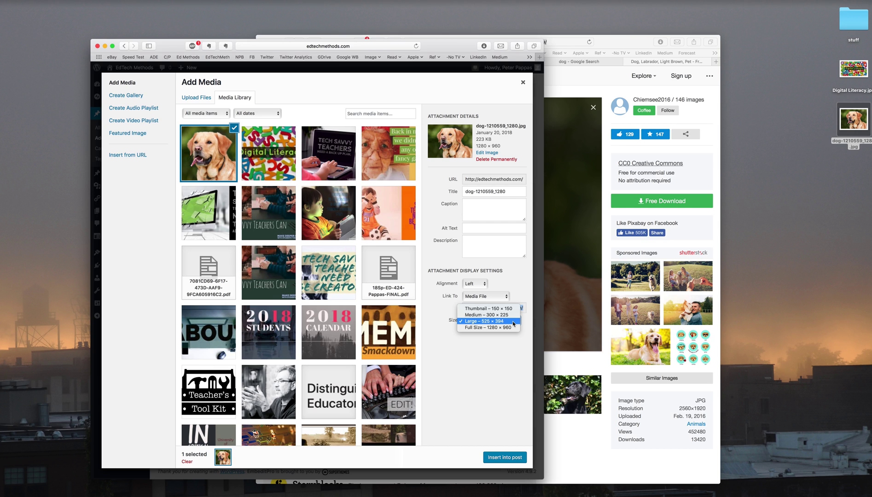
{"action": "left_click", "coordinate": [513, 324]}
{"action": "left_click", "coordinate": [499, 456]}
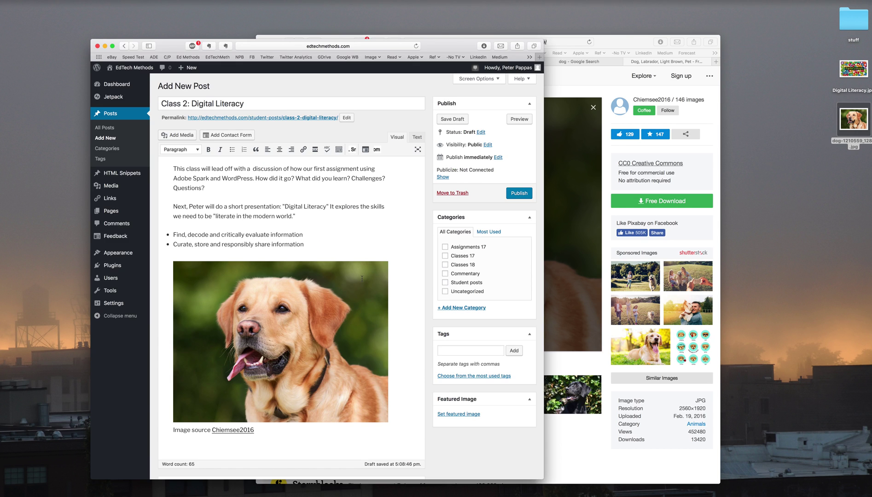
Save the post draft and preview it, checking the dog image and the full-size file it links to.
{"action": "left_click", "coordinate": [452, 118]}
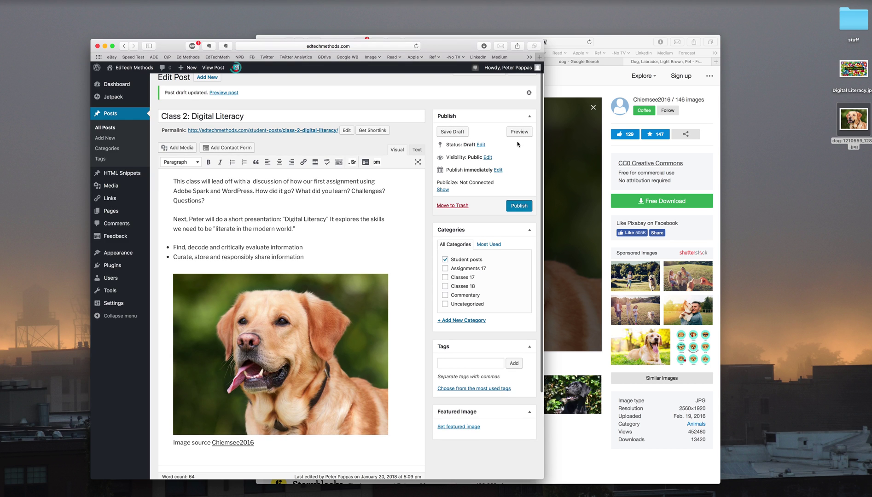
{"action": "left_click", "coordinate": [517, 137]}
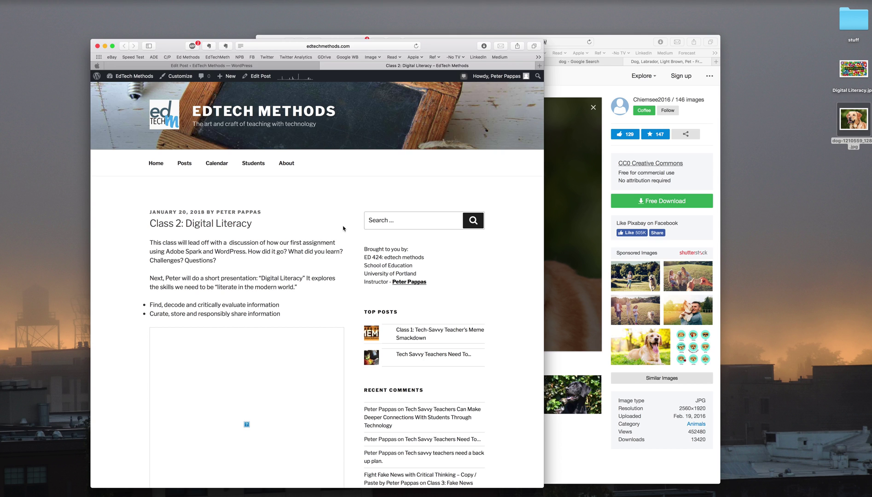
{"action": "left_click", "coordinate": [242, 410]}
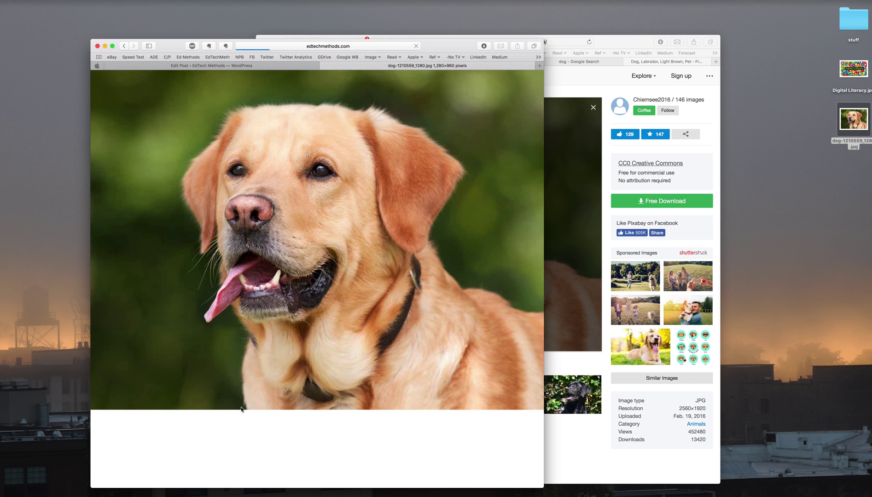
{"action": "left_click", "coordinate": [123, 46]}
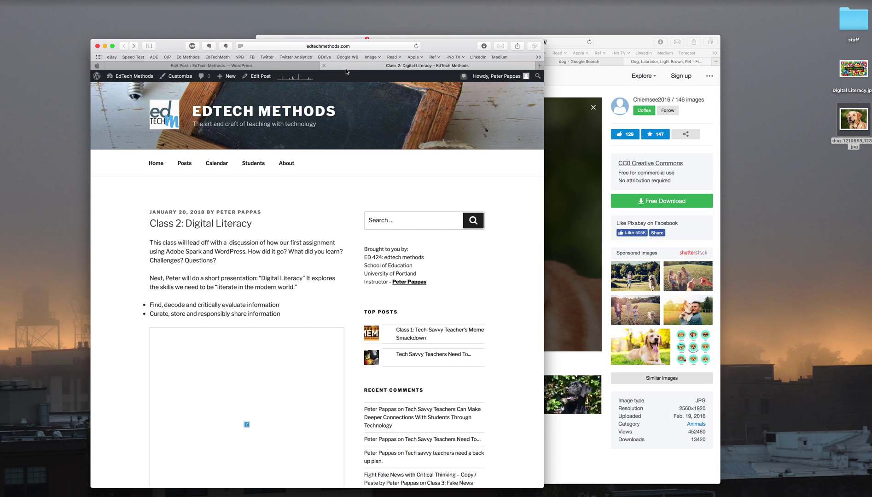
Review the dog image's display settings in the post editor and apply them with Large size and a Media File link.
{"action": "left_click", "coordinate": [278, 66]}
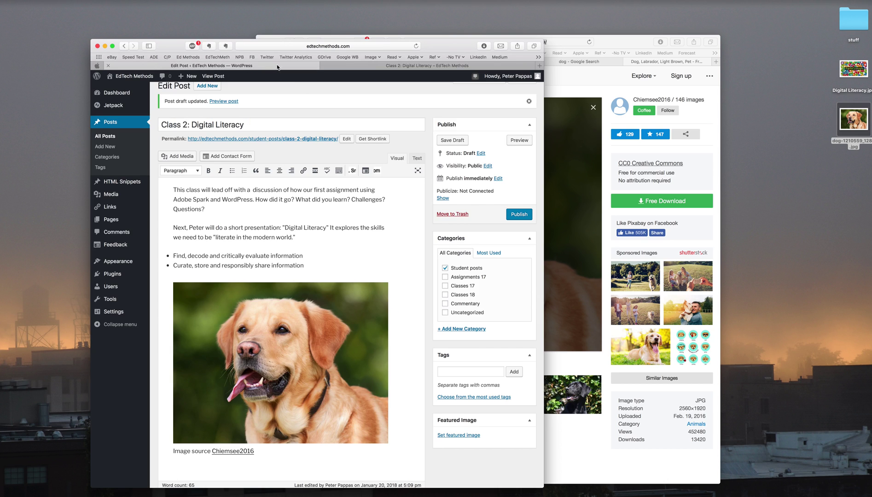
{"action": "left_click", "coordinate": [290, 371]}
{"action": "left_click", "coordinate": [298, 272]}
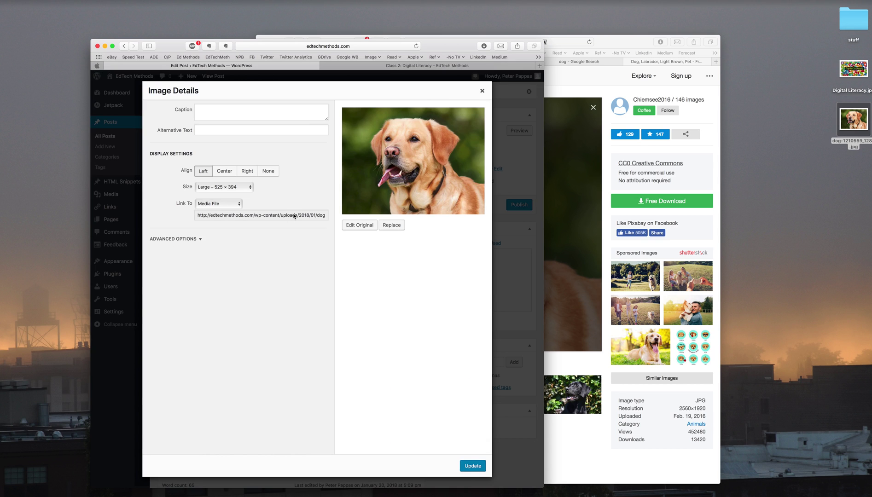
{"action": "left_click", "coordinate": [472, 466]}
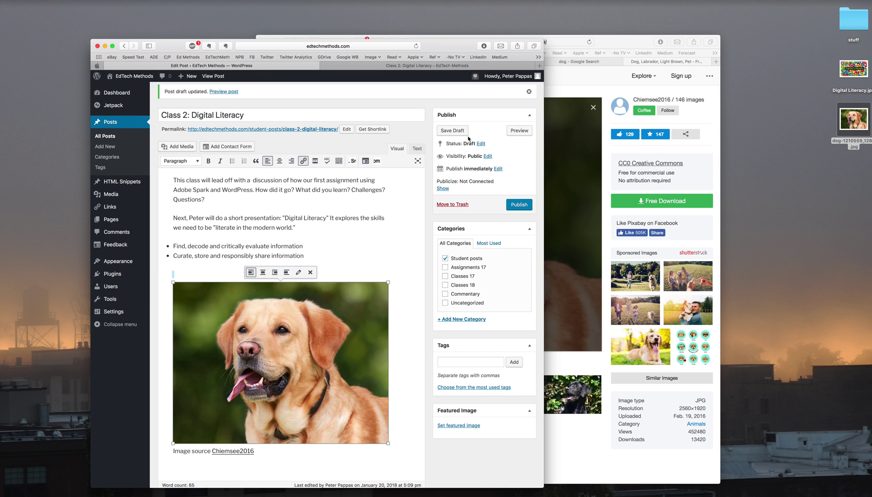
Save the draft again and open a fresh preview of the post.
{"action": "left_click", "coordinate": [452, 131]}
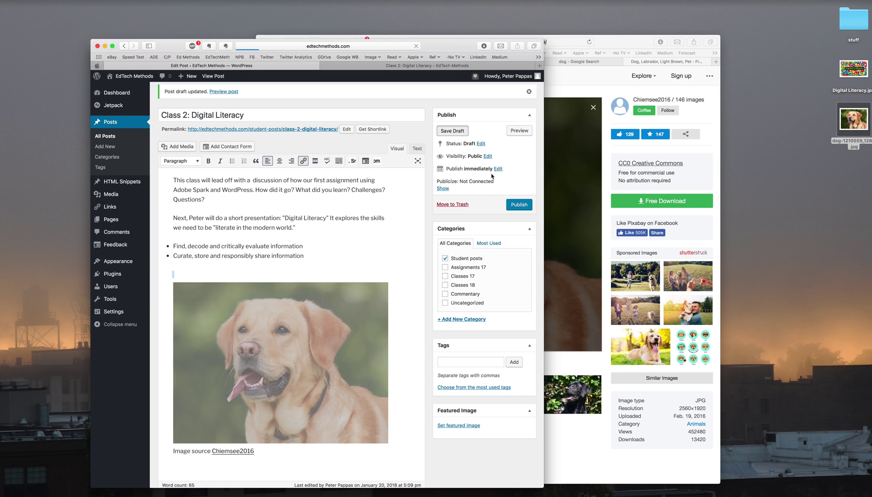
{"action": "left_click", "coordinate": [518, 150]}
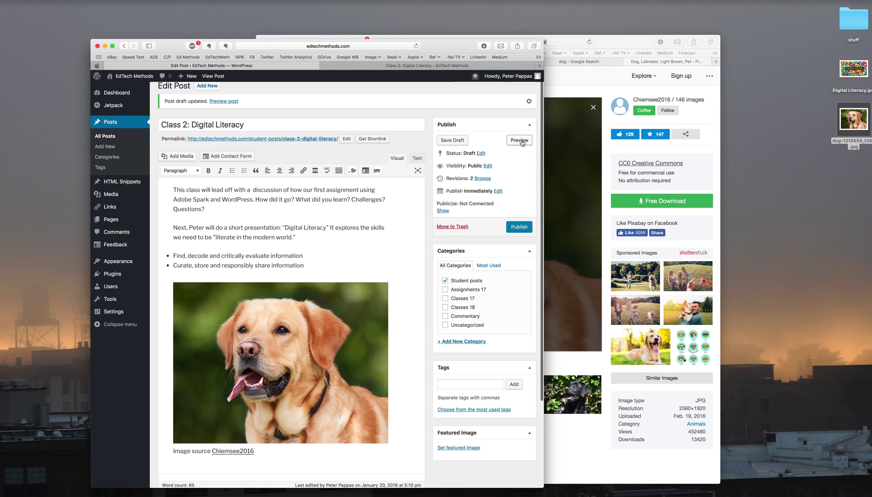
{"action": "left_click", "coordinate": [521, 140]}
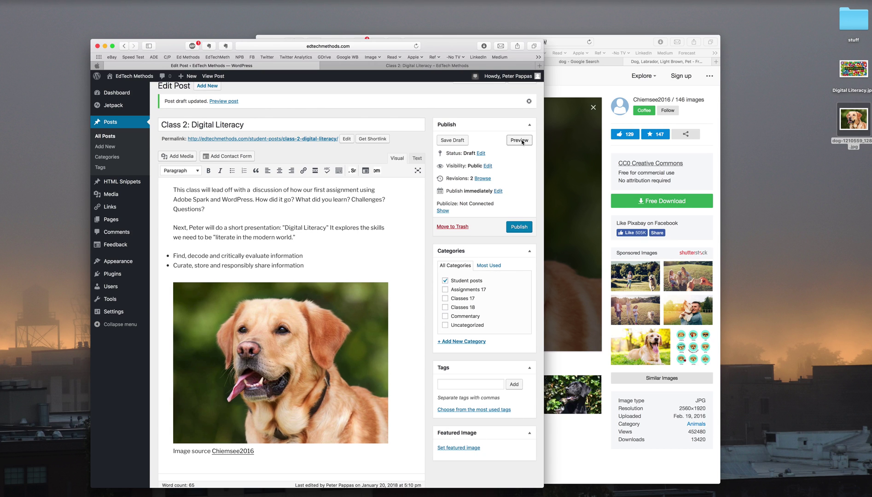
{"action": "left_click", "coordinate": [234, 103]}
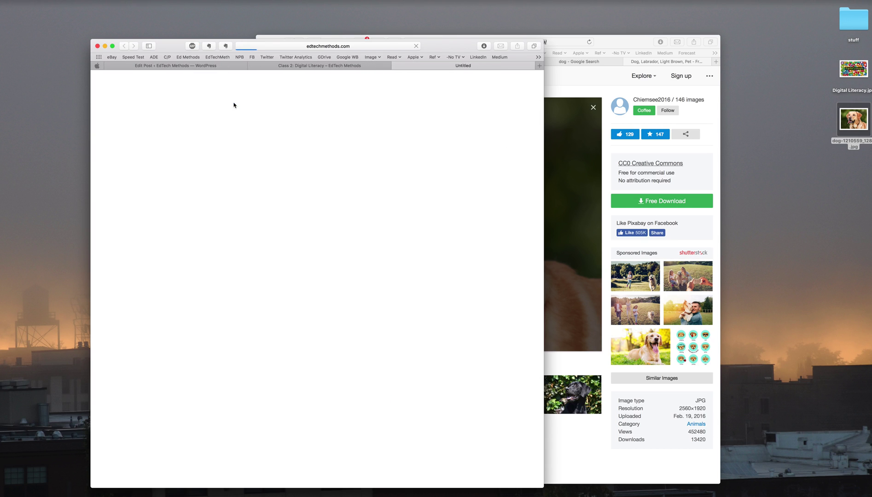